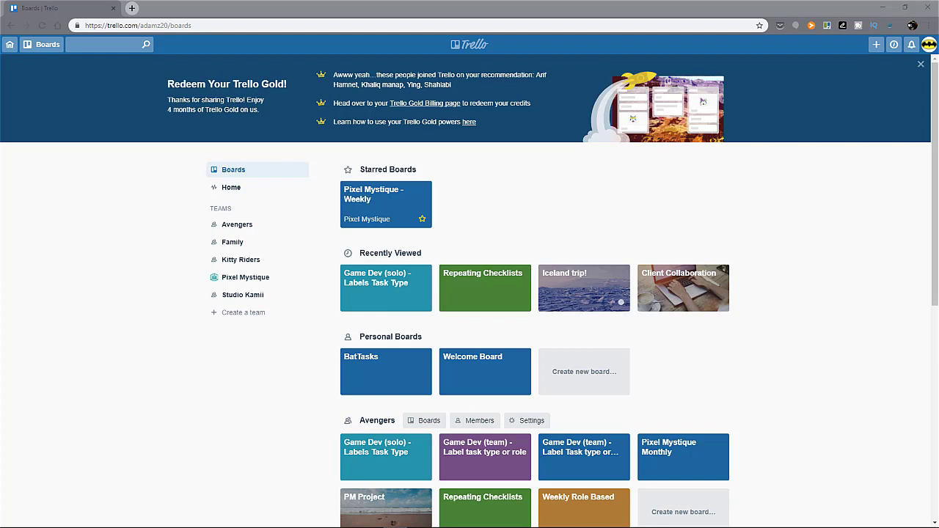
- Open the "Game Dev (solo) - Labels Task Type" board and show the label names on its cards
click(396, 447)
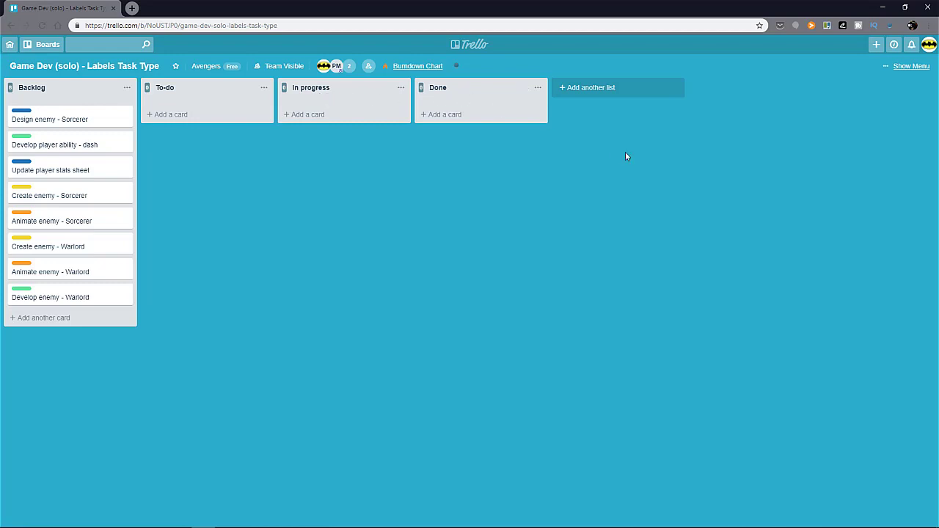
click(621, 91)
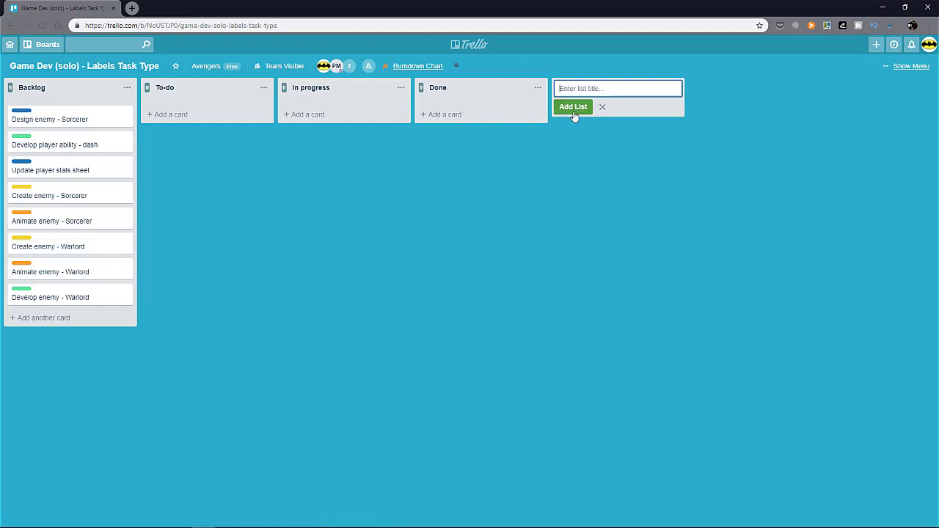
click(604, 108)
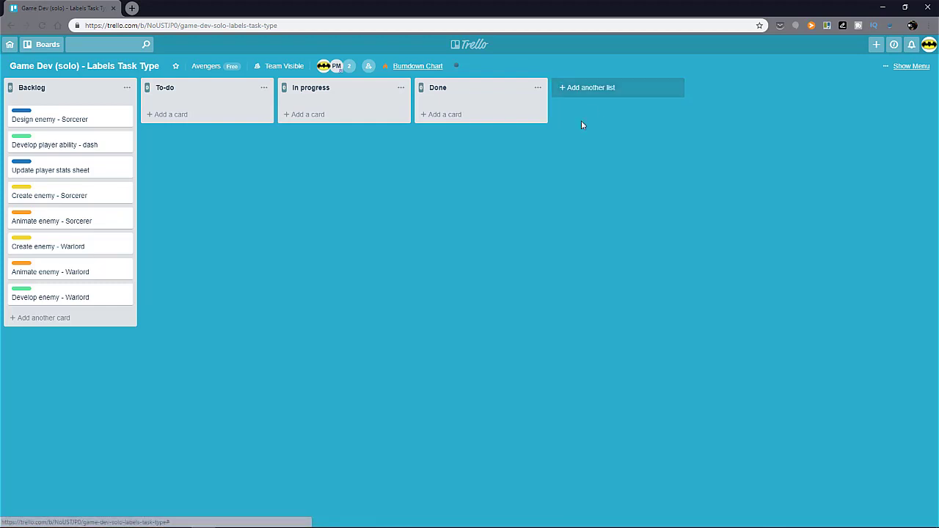
mouse_move(482, 93)
mouse_down()
mouse_move(340, 100)
mouse_move(488, 94)
mouse_move(479, 95)
mouse_up()
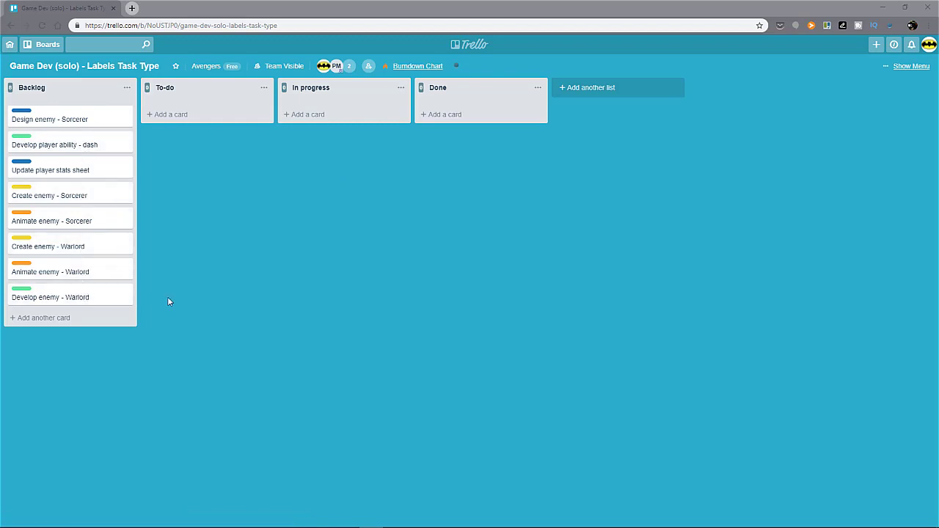
key(semicolon)
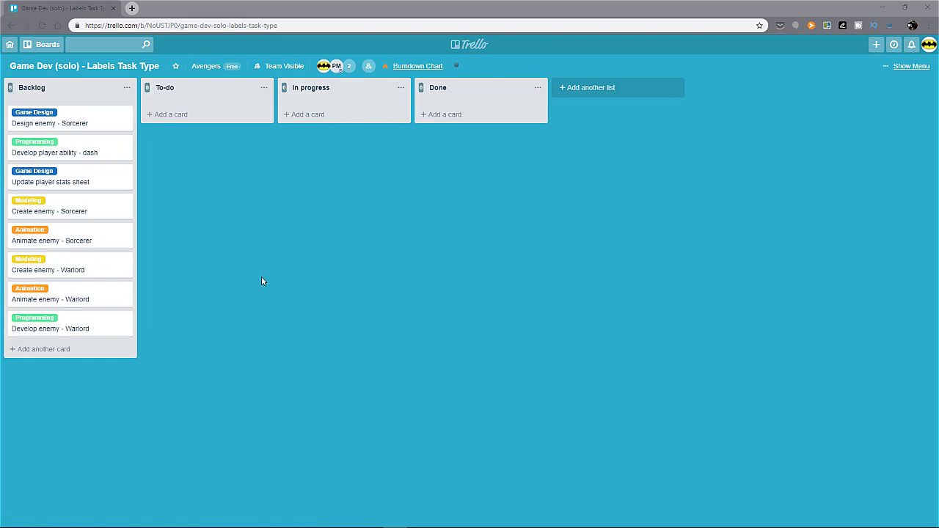
- Add a card titled "title" to the end of the Backlog list
click(53, 352)
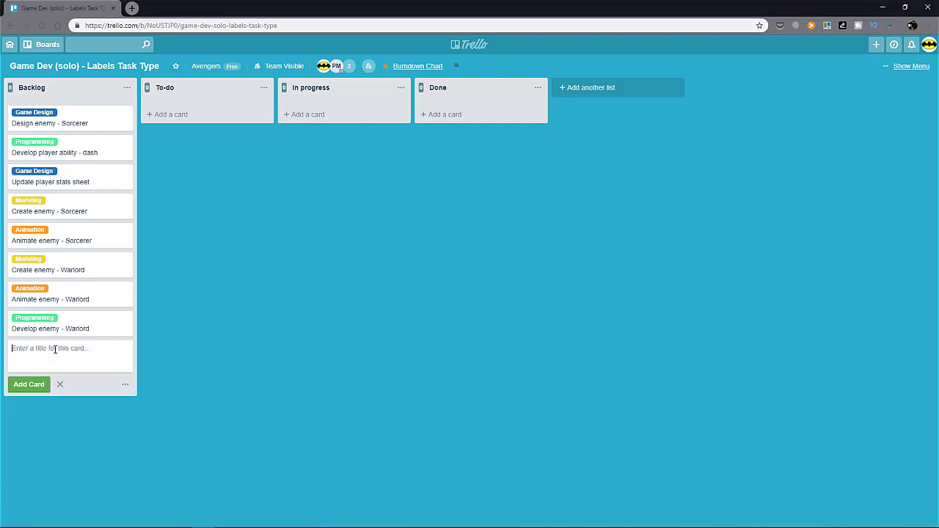
text(title)
key(Return)
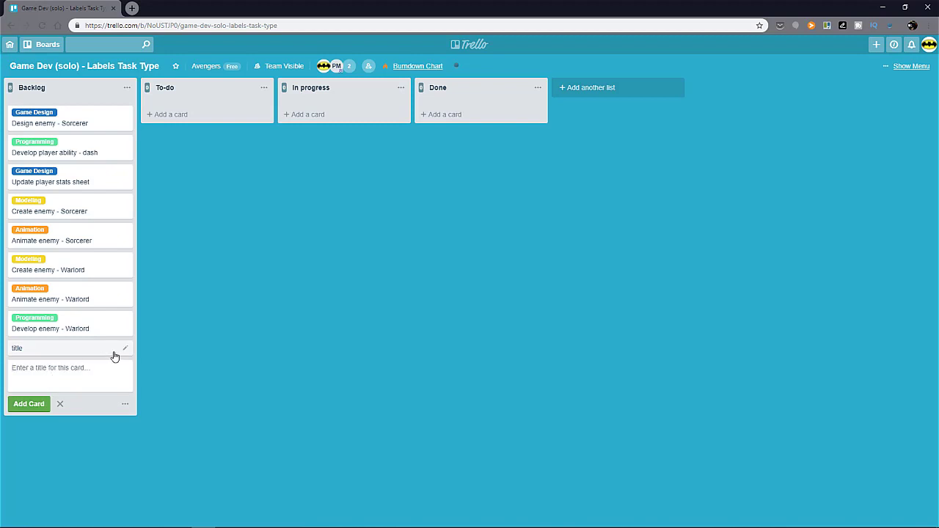
click(61, 403)
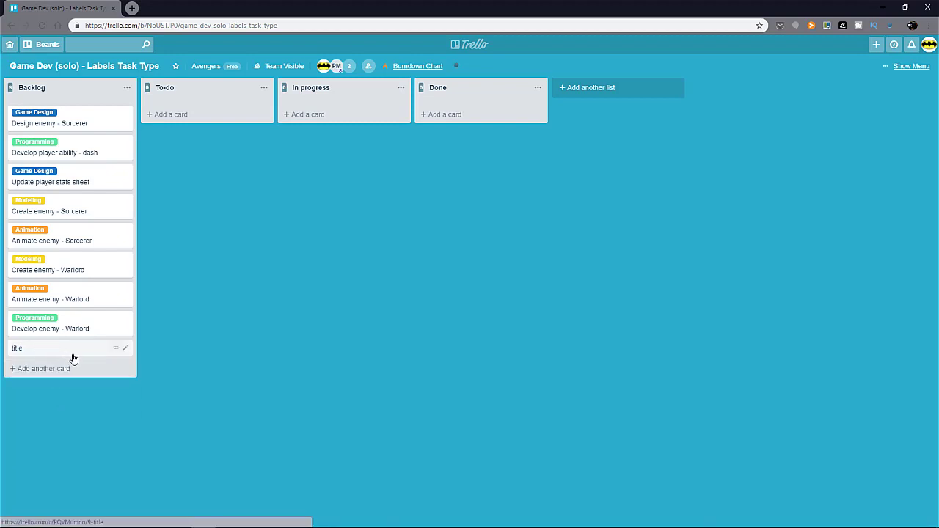
- View the quick-edit options of the "title" card in Backlog, save it without edits, and open the card
click(127, 352)
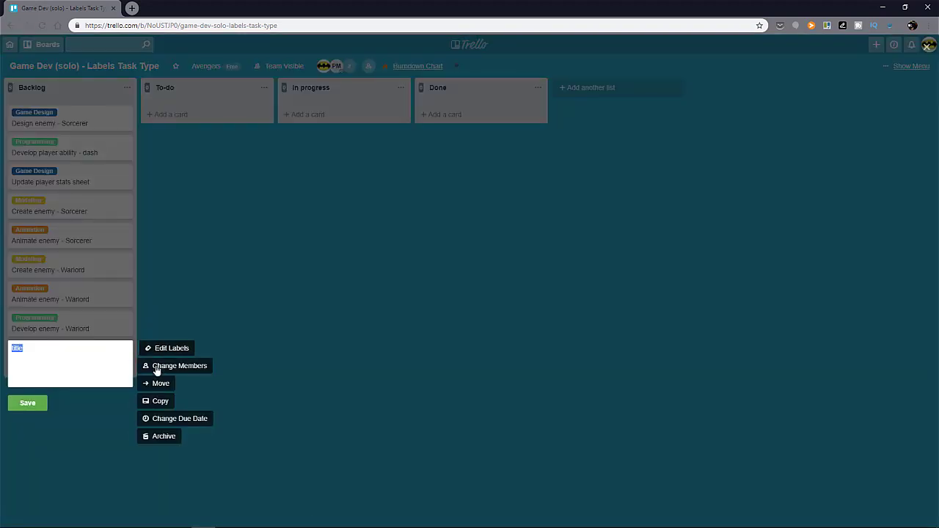
click(22, 403)
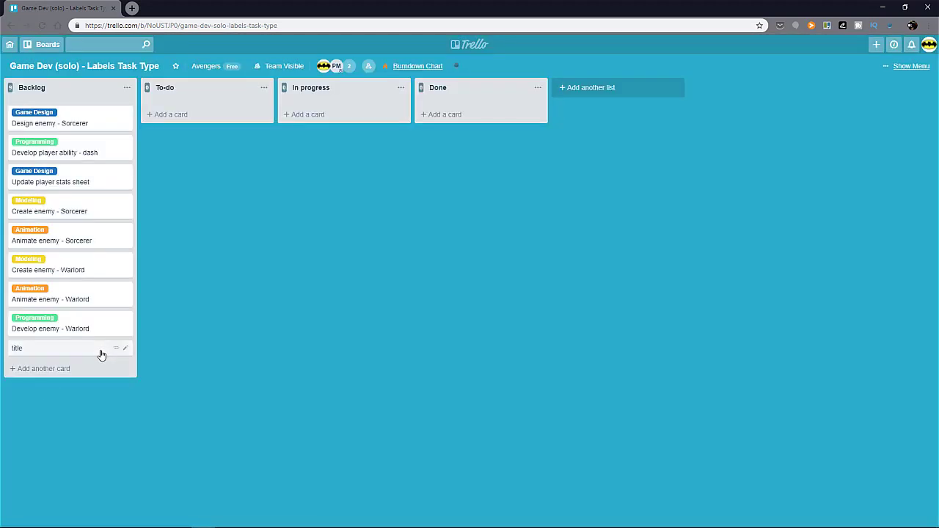
click(100, 350)
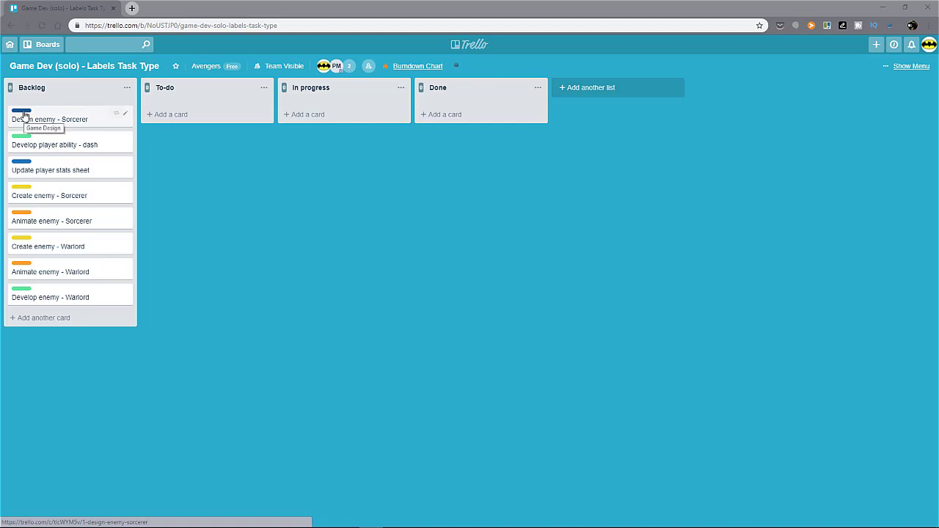
- Show the label names on the cards and check the Modeling label's name and color settings in the board's label list
click(24, 114)
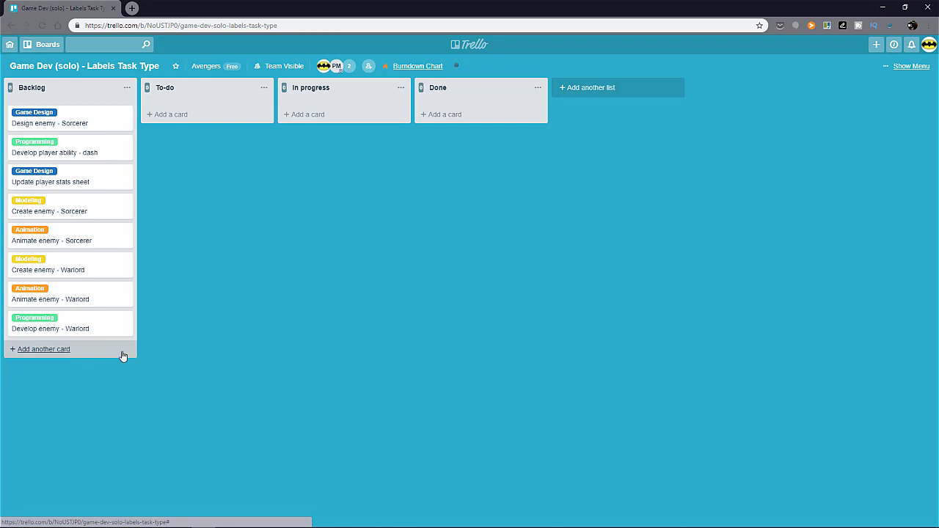
click(910, 67)
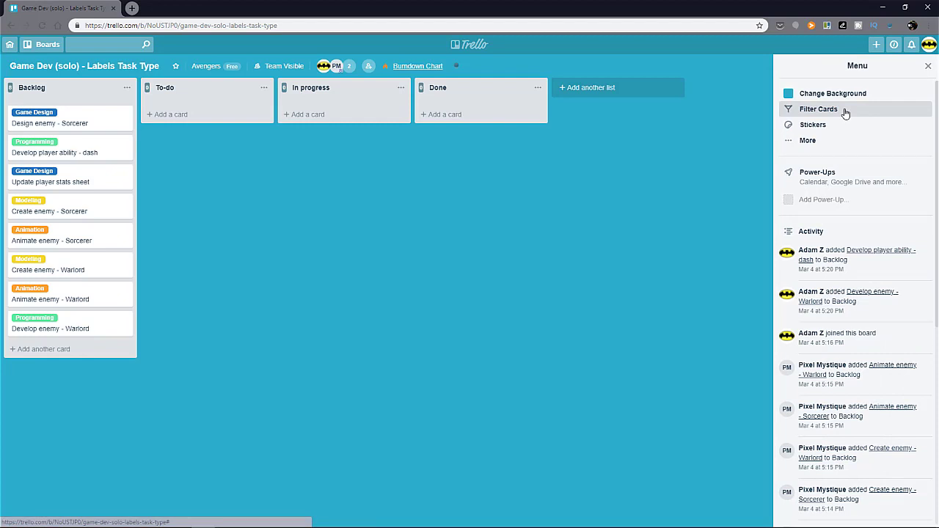
click(822, 143)
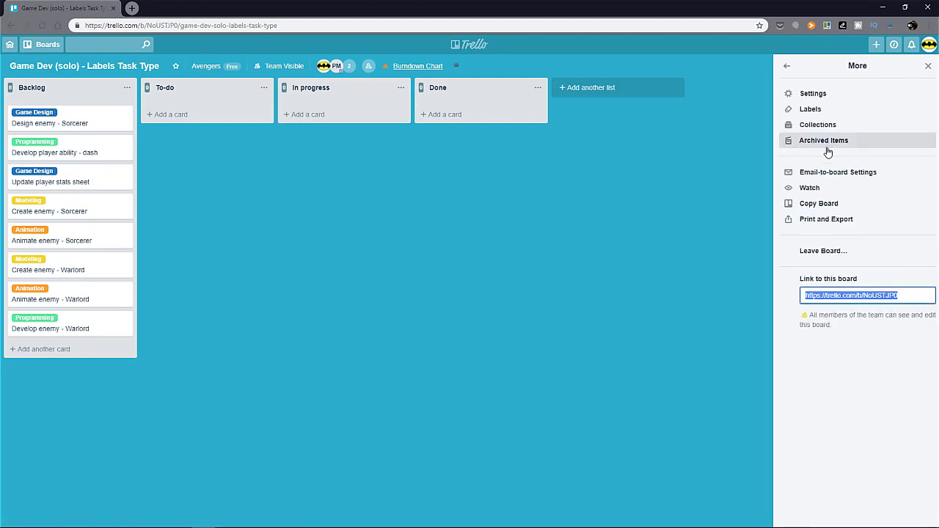
click(822, 113)
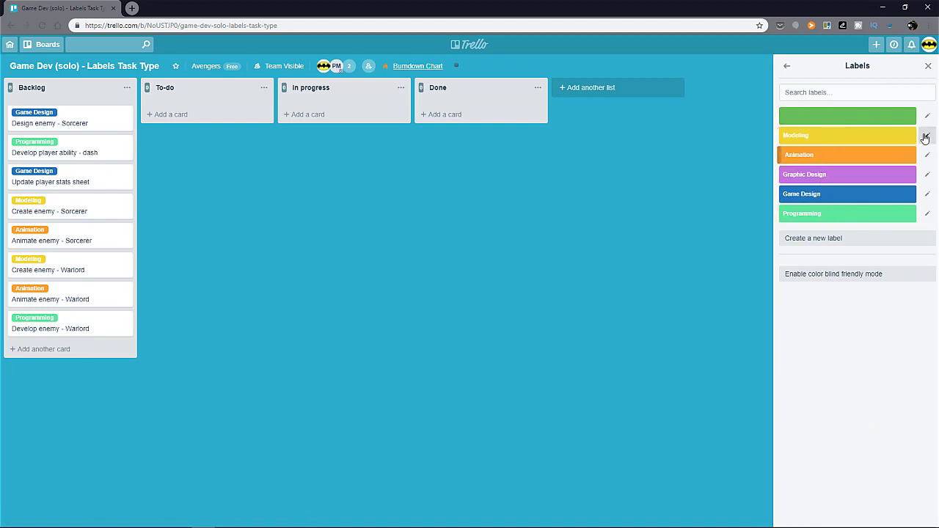
click(926, 137)
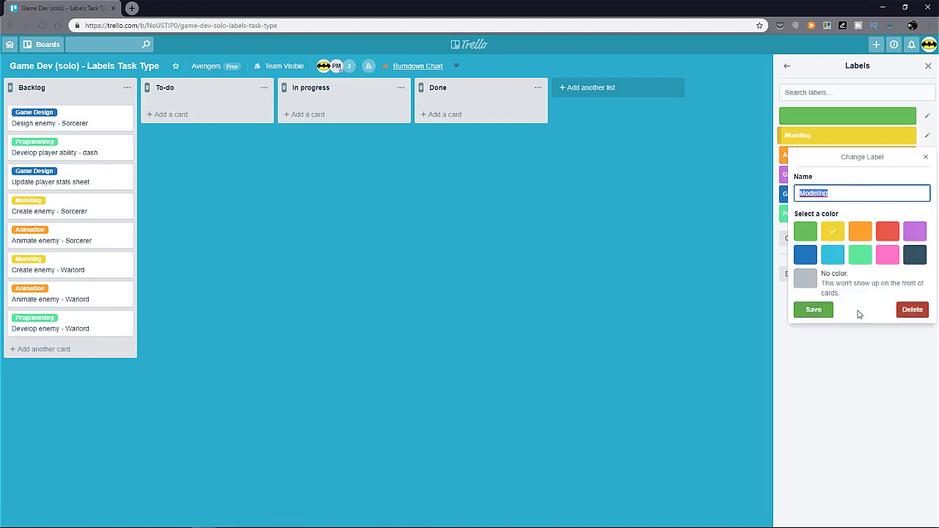
click(810, 311)
click(788, 67)
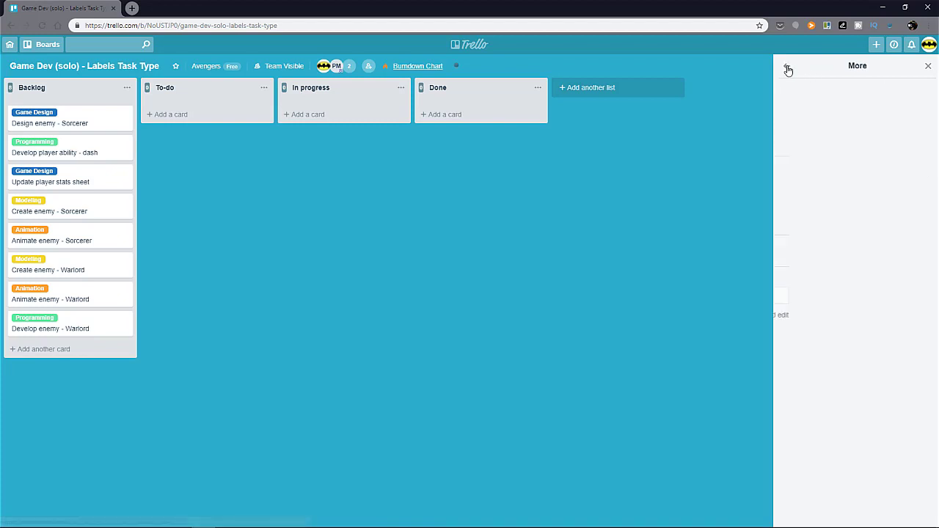
click(788, 66)
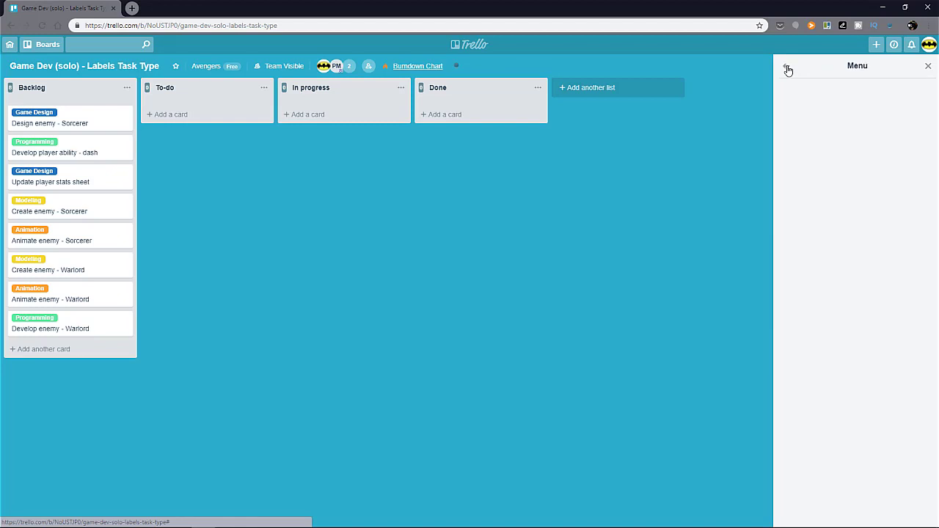
click(928, 67)
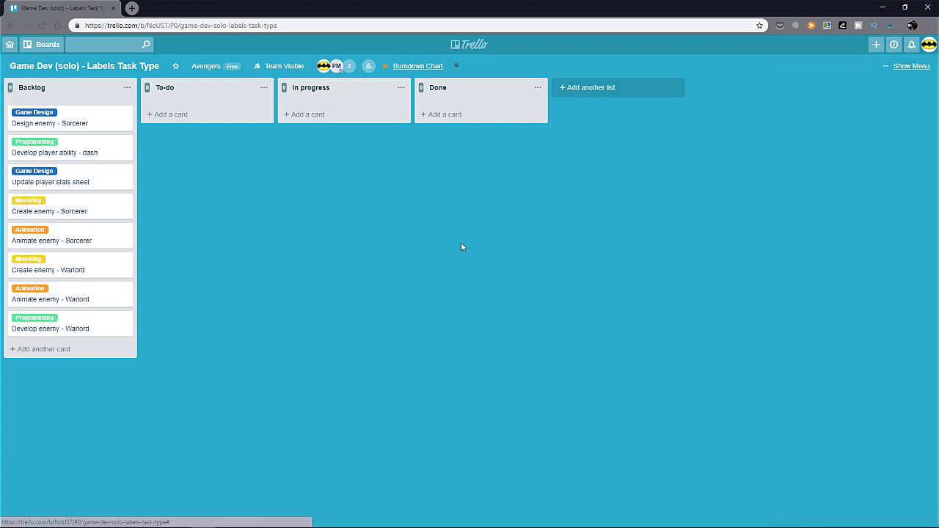
- Add the Game Design label to the "Develop enemy - Warlord" card, remove it again, and view the card's details
click(126, 321)
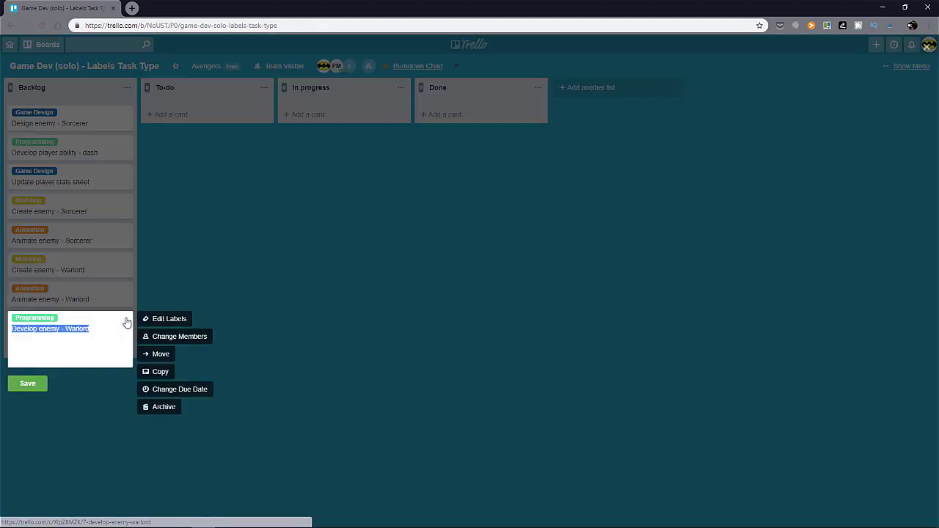
click(175, 321)
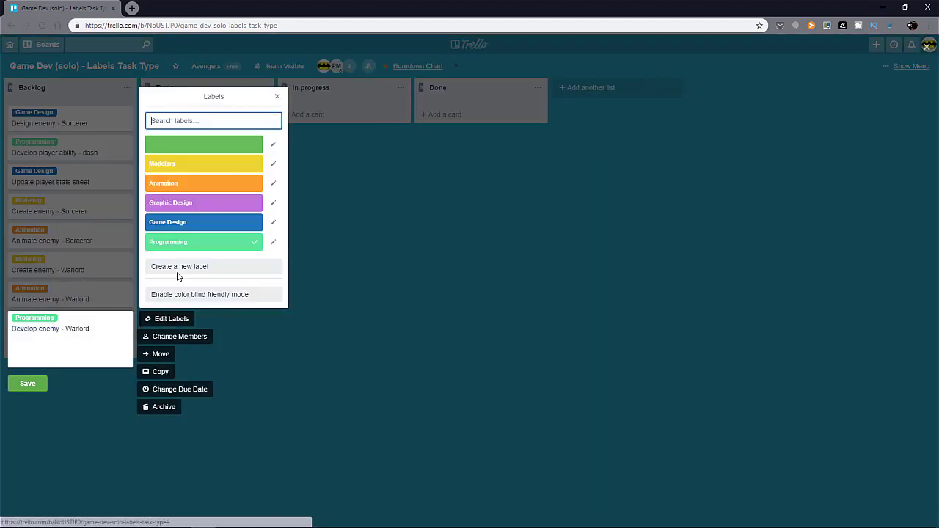
click(203, 223)
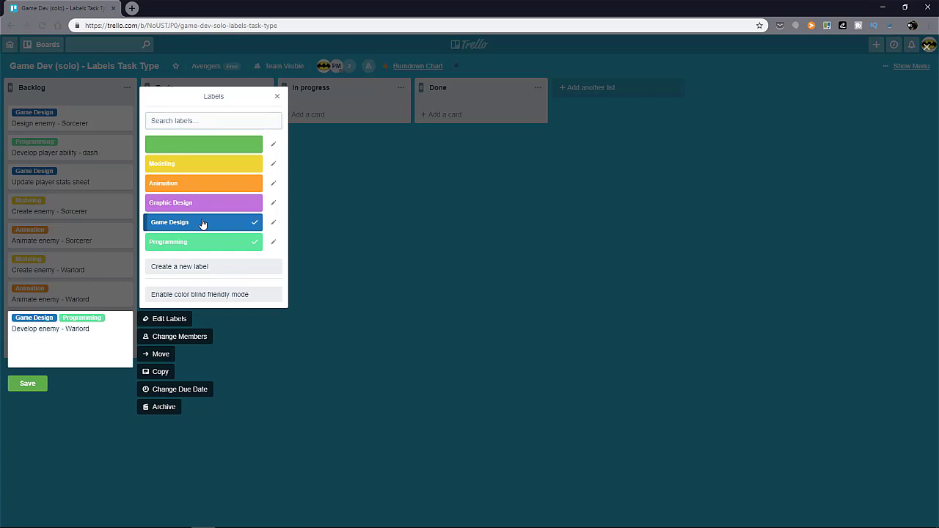
click(203, 223)
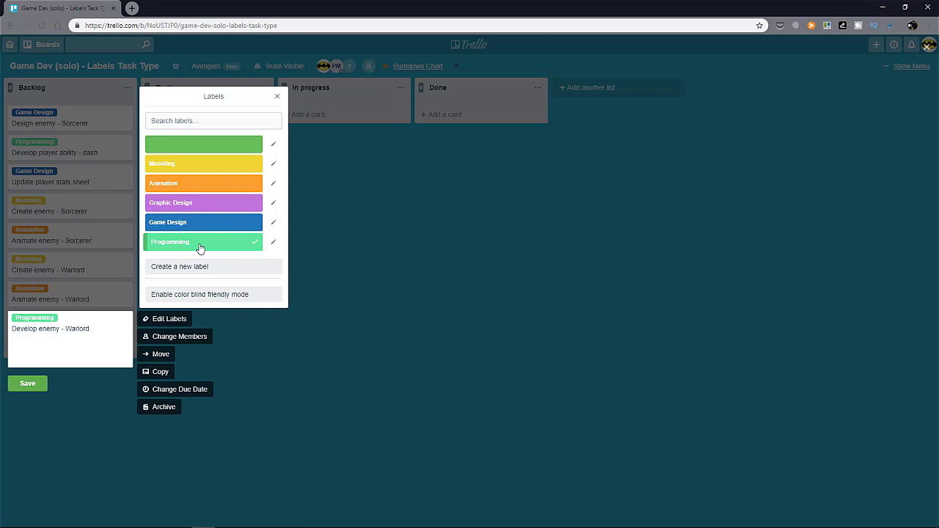
click(30, 383)
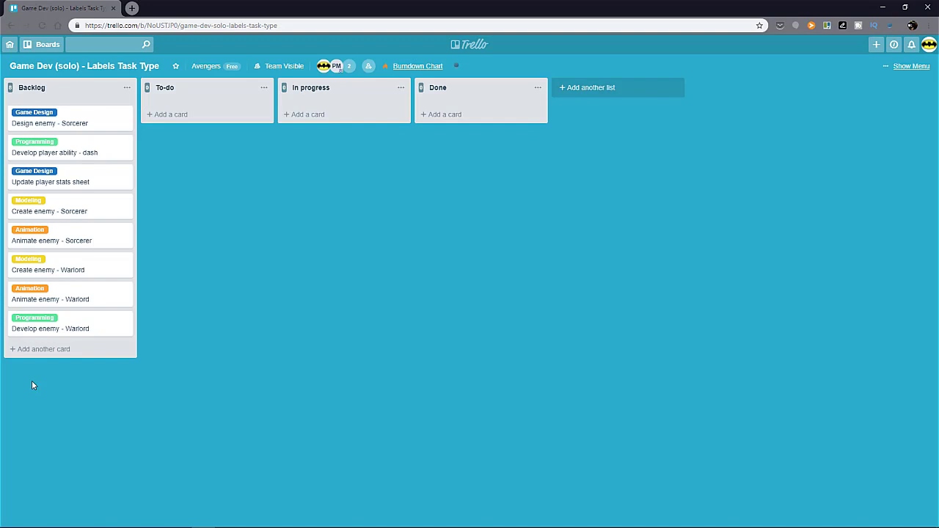
click(86, 325)
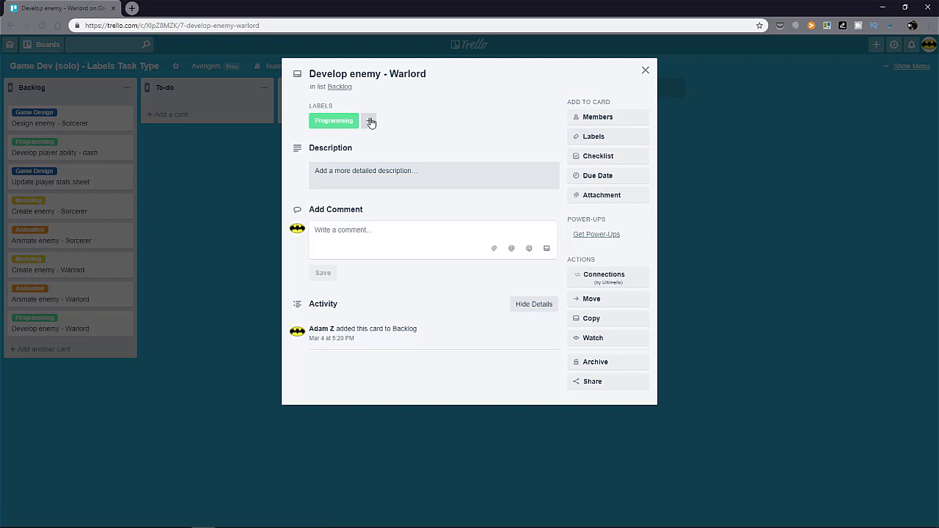
key(Escape)
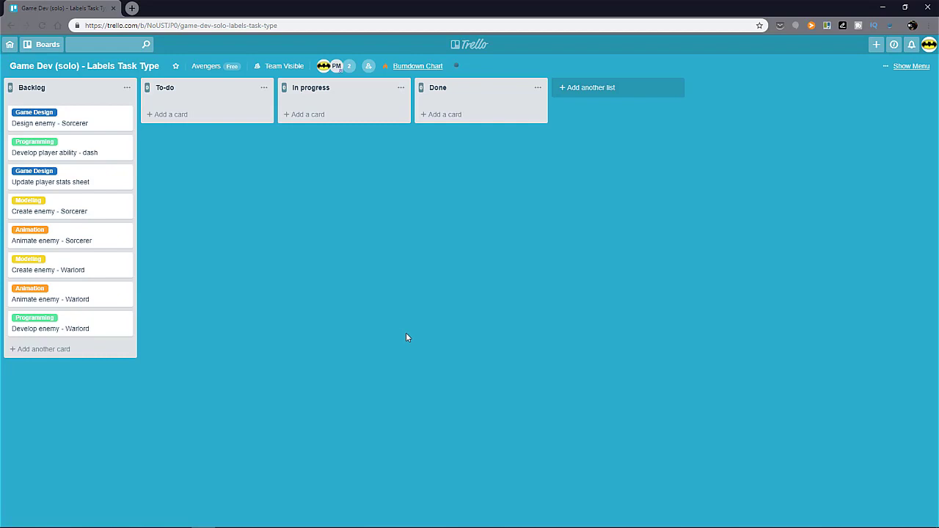
- Filter the board's cards by the Modeling and Animation labels, and clear both filters
click(898, 72)
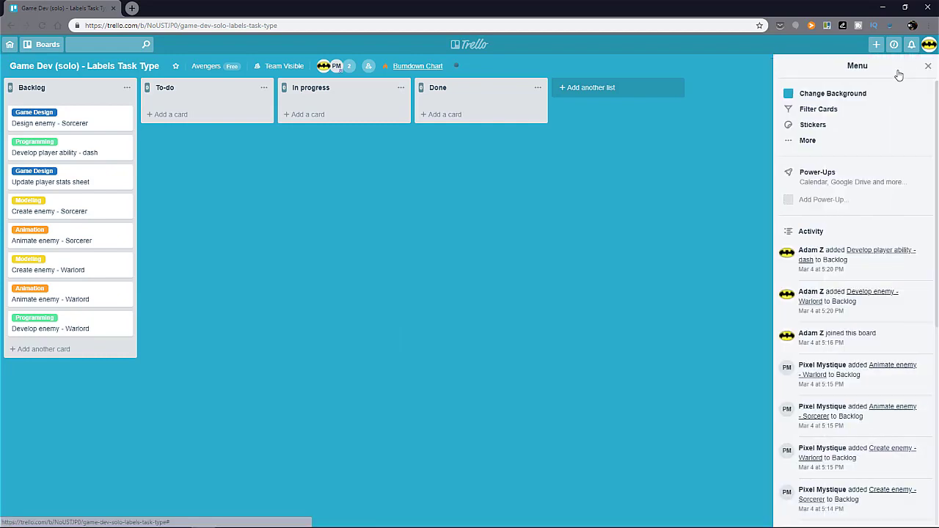
click(835, 116)
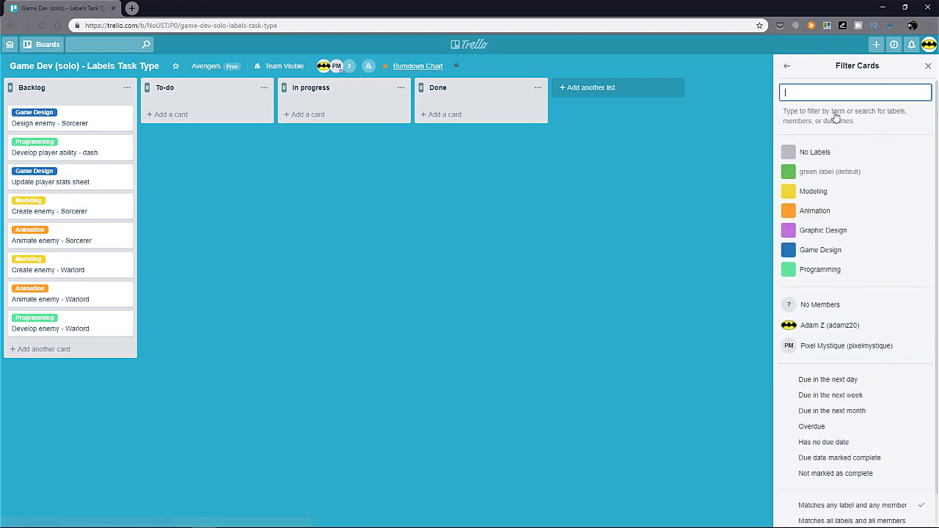
click(822, 192)
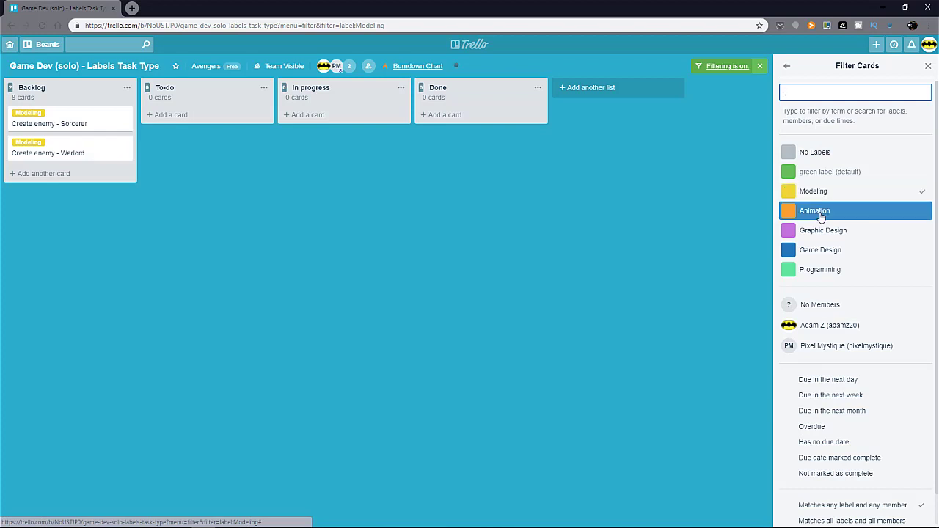
click(820, 212)
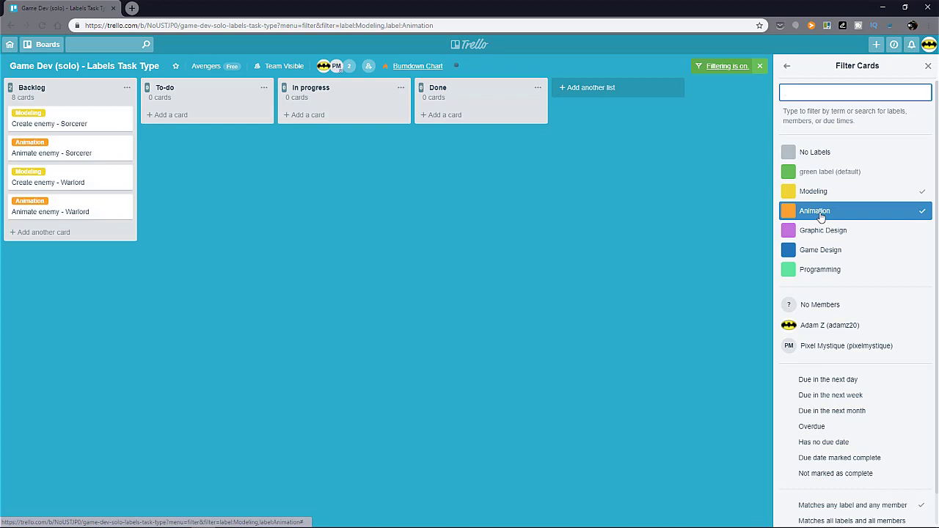
click(820, 213)
click(822, 194)
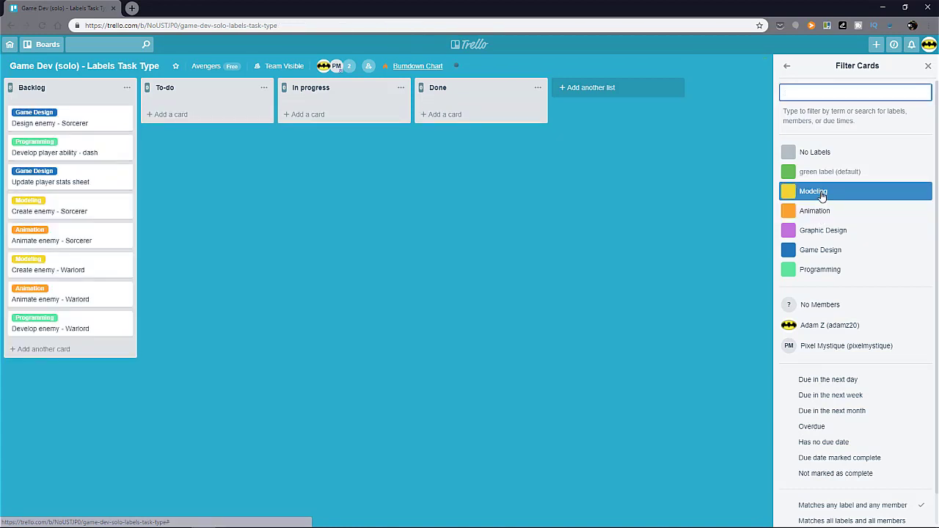
click(928, 65)
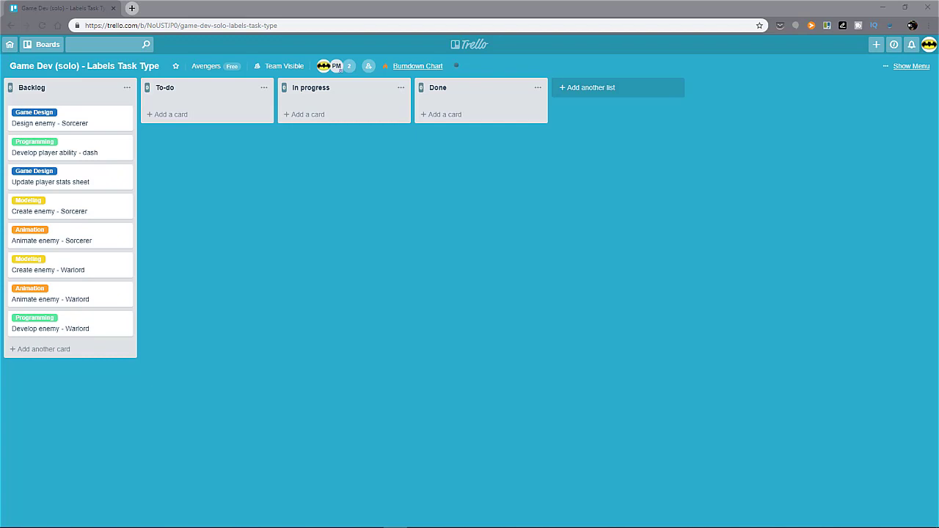
- Move the "Design enemy - Sorcerer" and "Develop player ability - dash" cards from Backlog to To-do
click(618, 238)
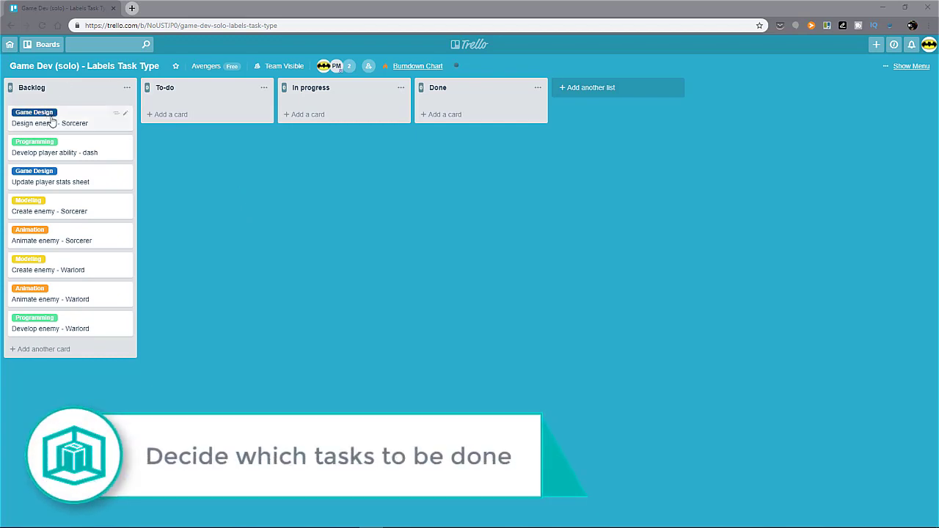
drag(53, 121, 163, 123)
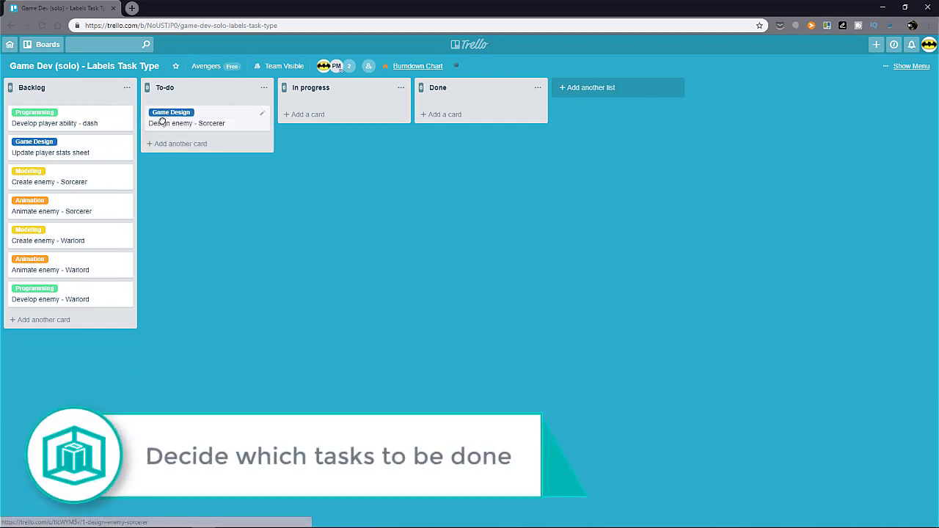
drag(74, 123, 184, 151)
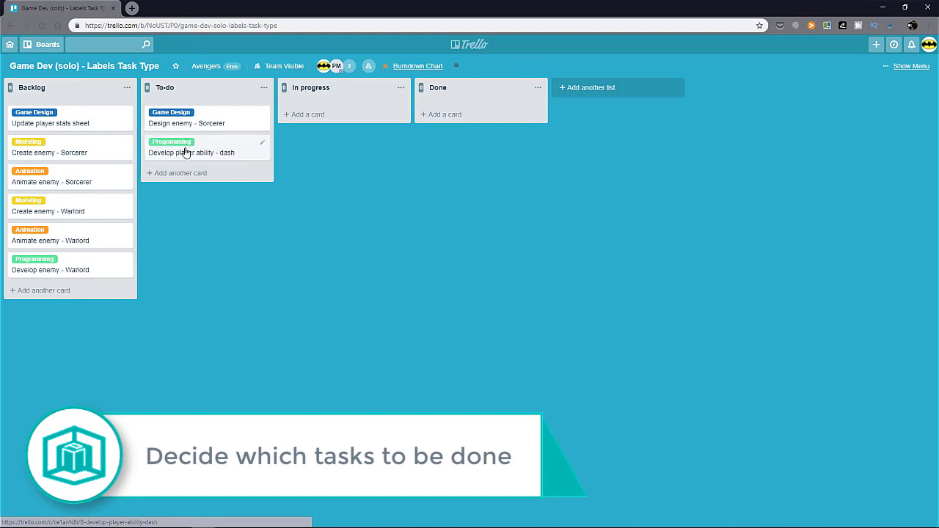
- Move the "Create enemy - Sorcerer" and "Animate enemy - Sorcerer" cards from Backlog to To-do
drag(86, 151, 160, 167)
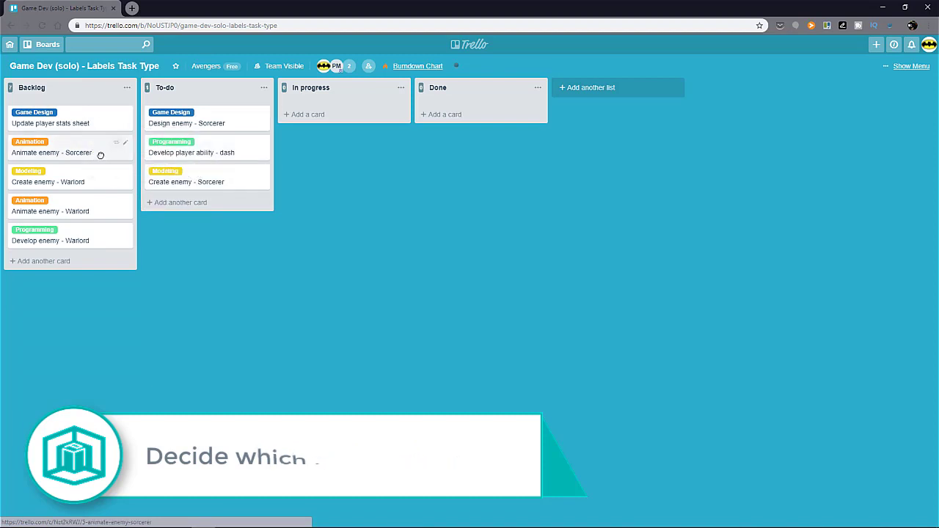
drag(99, 153, 220, 212)
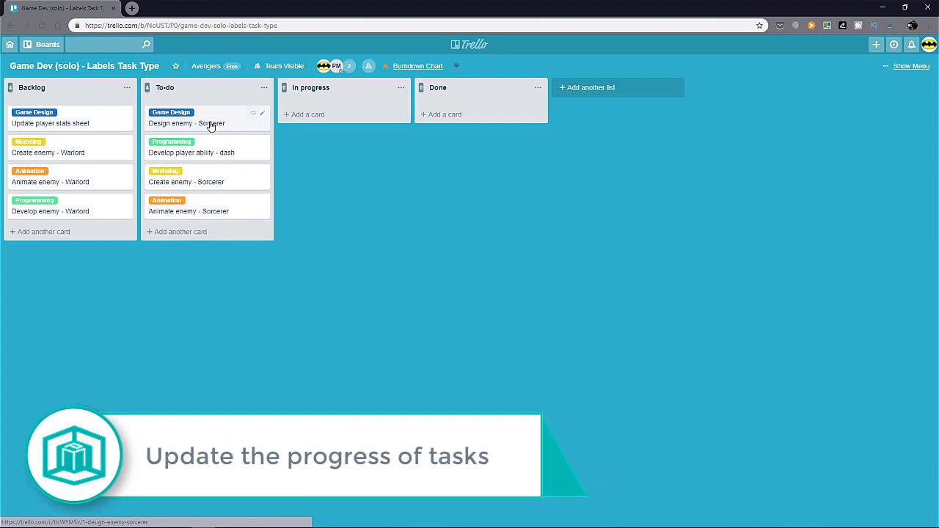
- Move the "Design enemy - Sorcerer", "Create enemy - Sorcerer" and "Develop player ability - dash" cards from To-do through In progress to Done
drag(212, 124, 335, 126)
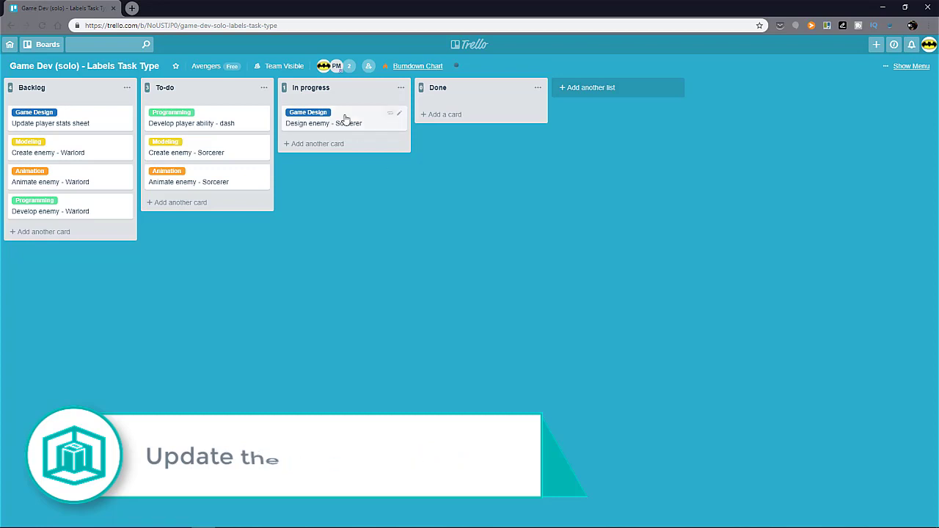
drag(341, 116, 477, 122)
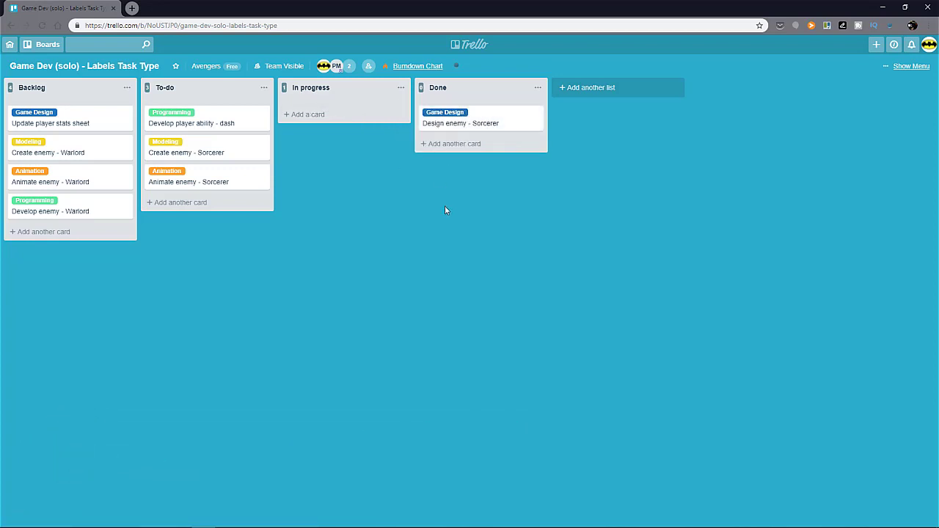
drag(218, 122, 351, 156)
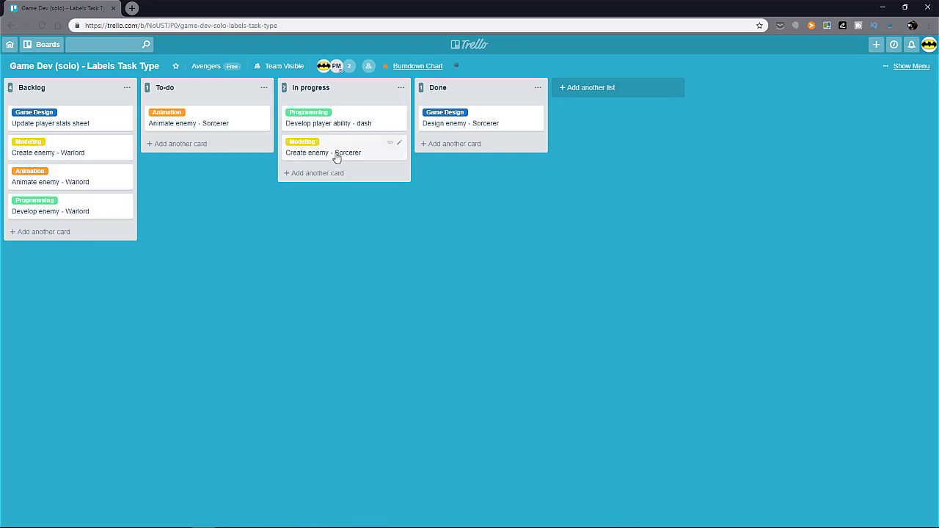
drag(335, 154, 437, 153)
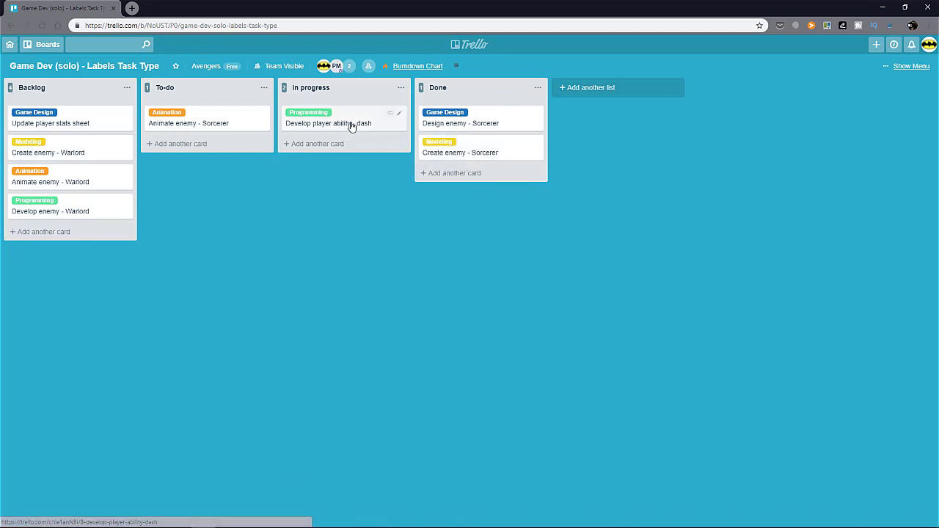
drag(352, 122, 488, 182)
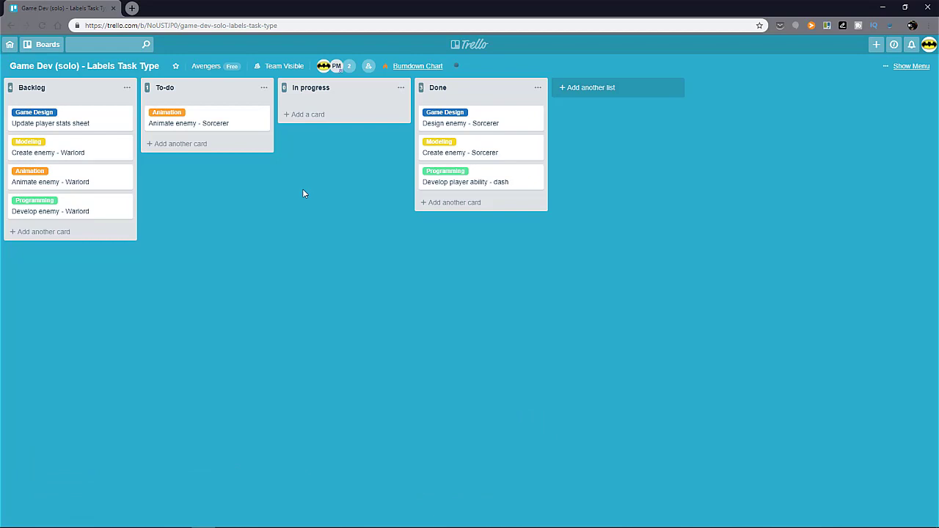
- Archive the Done list with its finished cards and add a new empty list titled Done
click(538, 88)
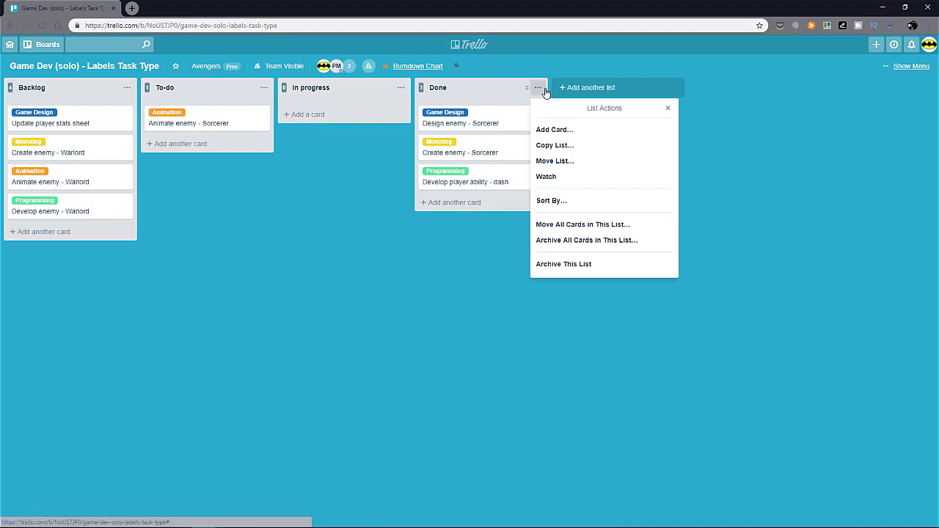
click(579, 268)
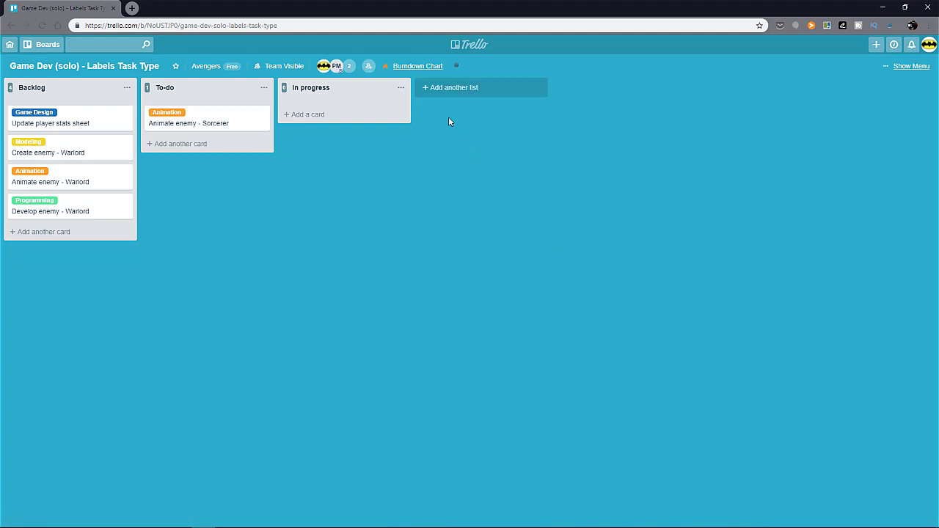
click(444, 88)
text(D)
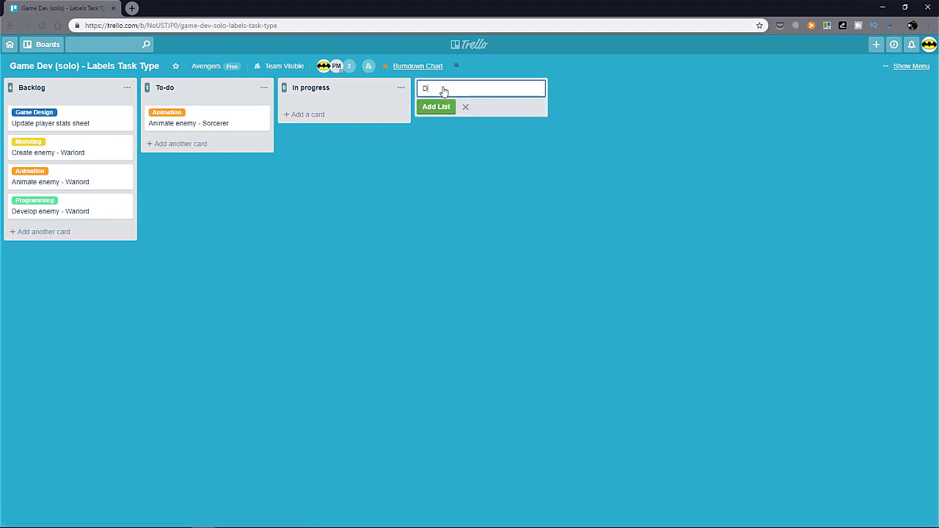
text(one)
click(439, 107)
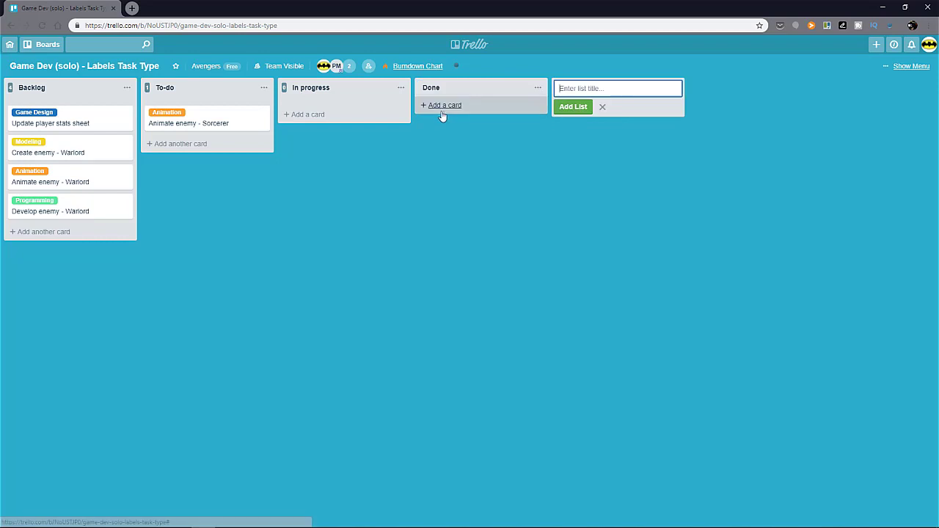
click(601, 108)
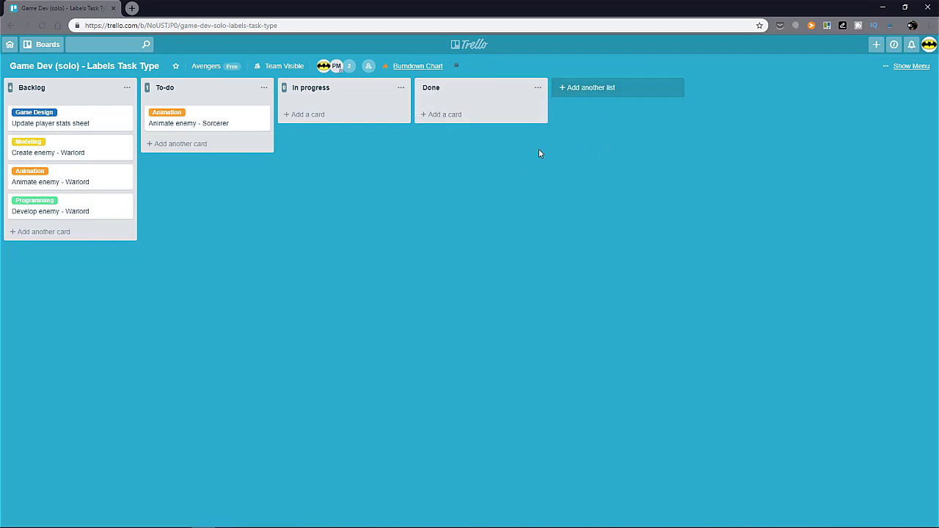
- Send the archived Done list back to the board from the archived lists, and archive it again
click(910, 65)
click(814, 140)
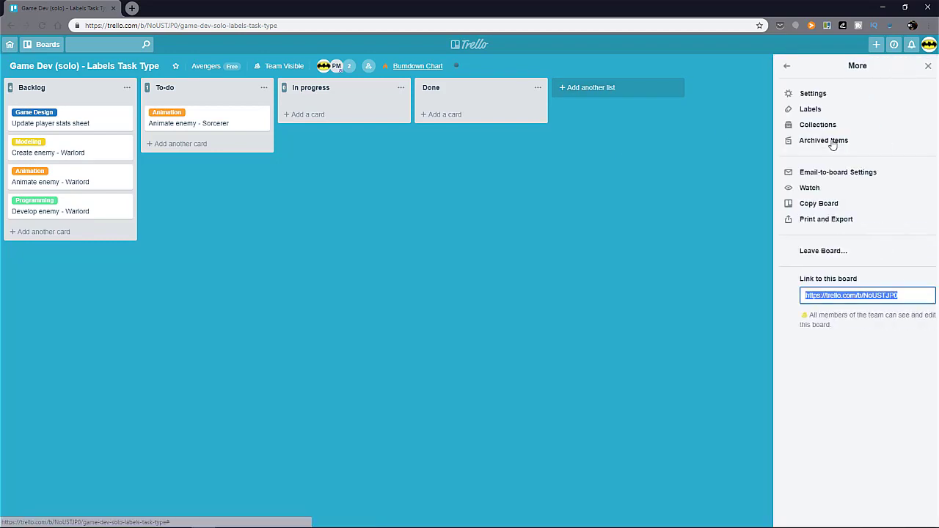
click(827, 142)
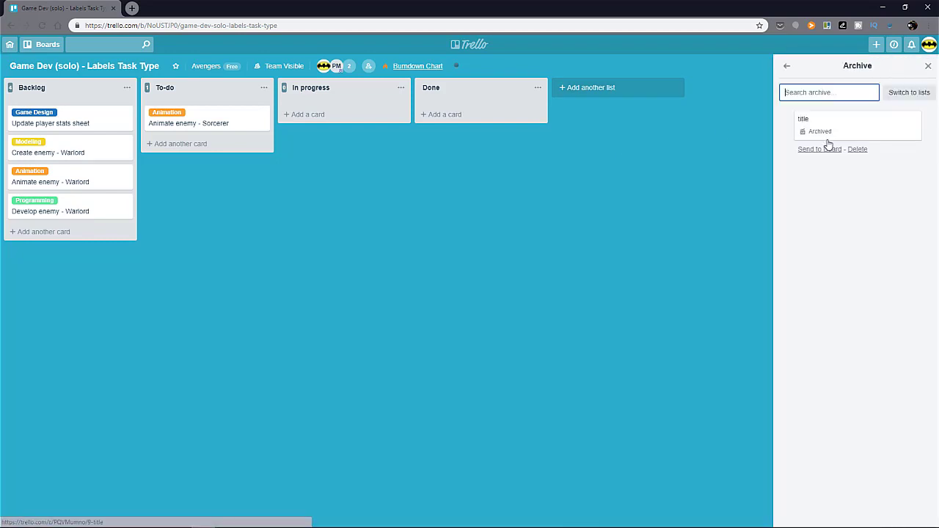
click(903, 95)
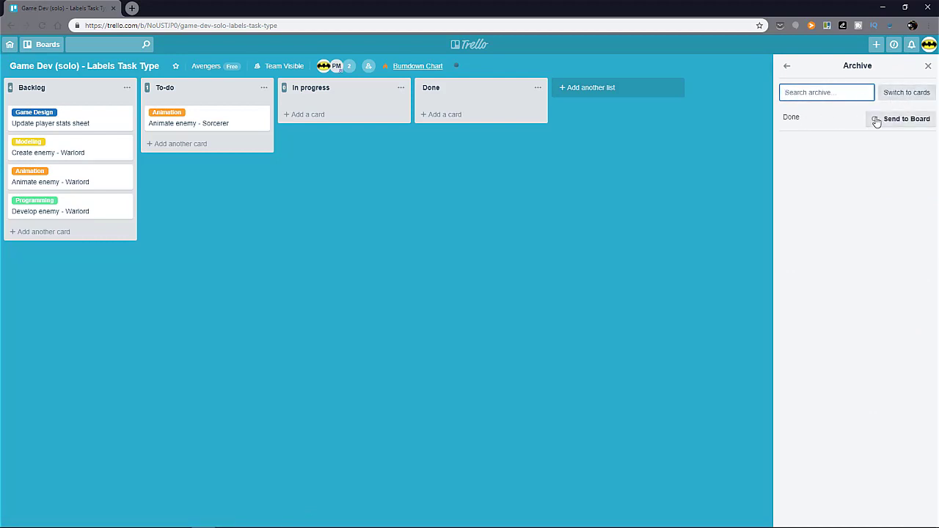
click(879, 119)
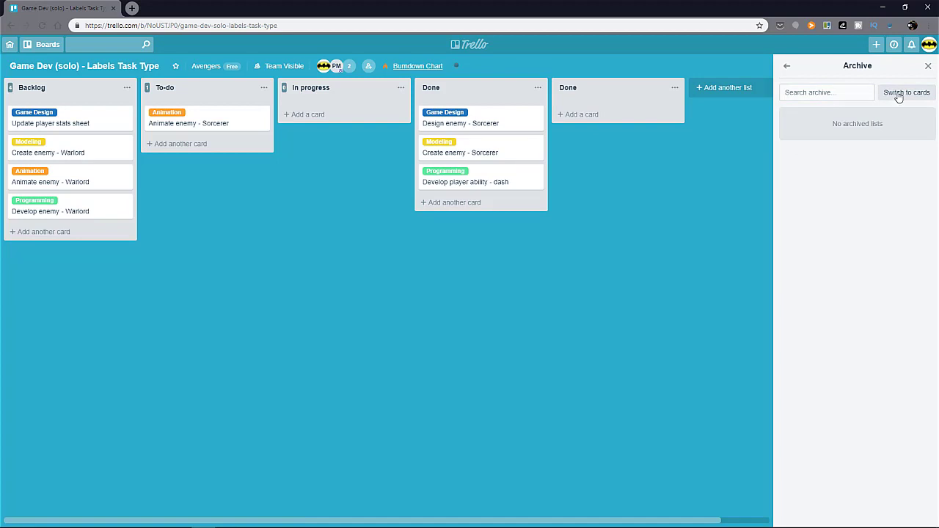
click(788, 68)
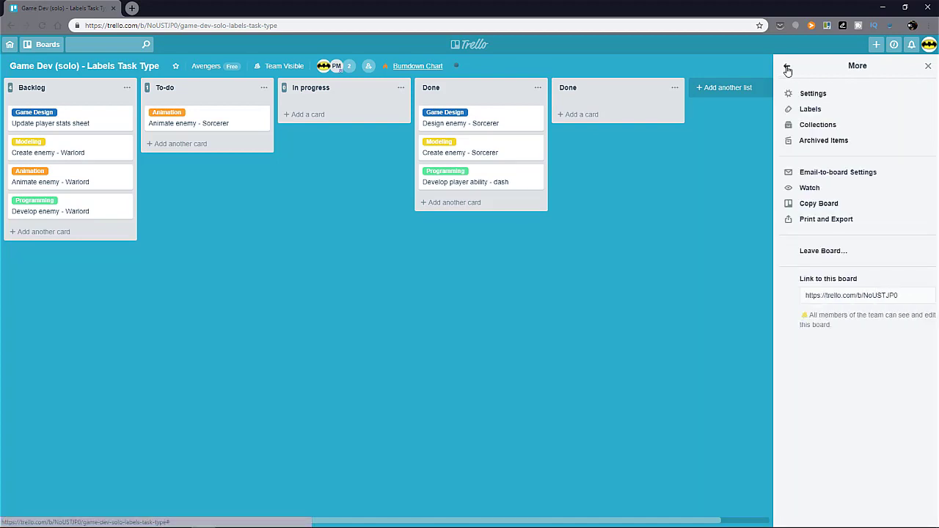
click(787, 69)
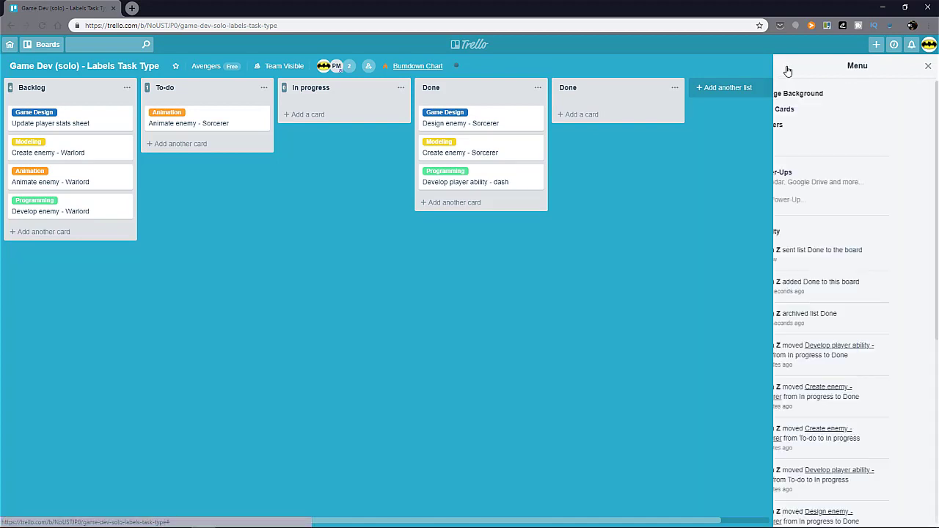
click(929, 67)
click(538, 88)
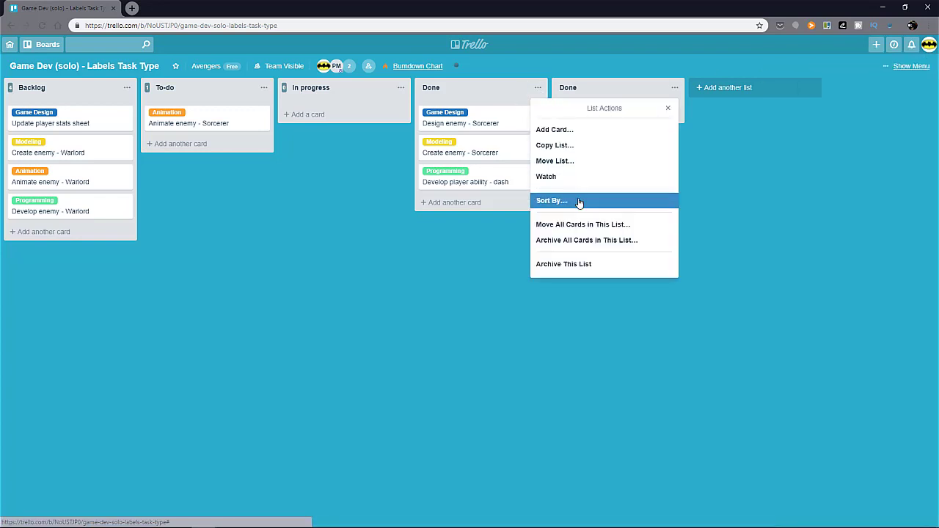
click(591, 266)
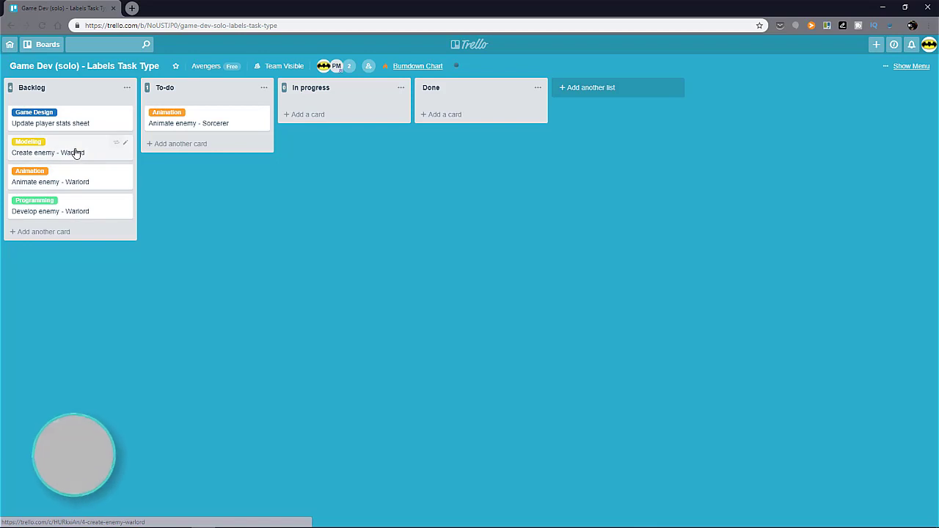
- Move the "Create enemy - Warlord", "Animate enemy - Warlord" and "Develop enemy - Warlord" cards from Backlog to To-do
drag(75, 153, 180, 154)
drag(88, 151, 182, 173)
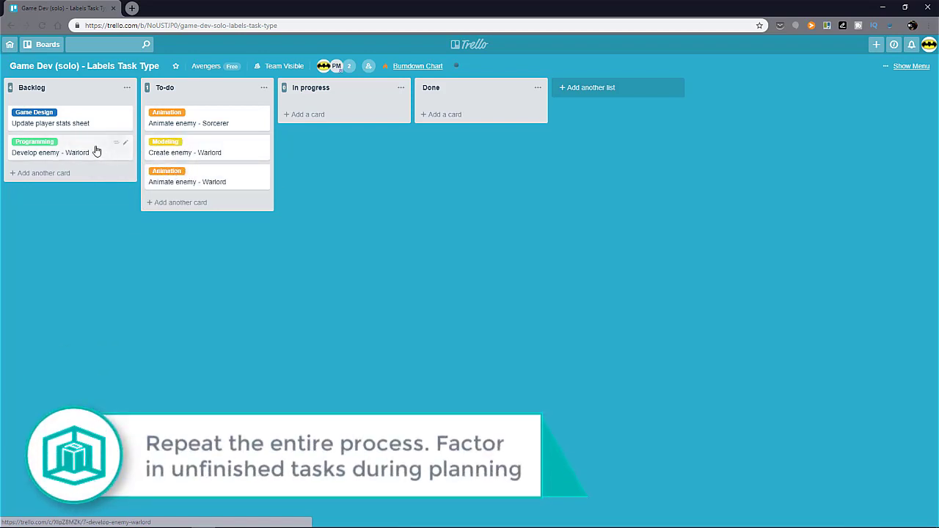
drag(95, 150, 213, 191)
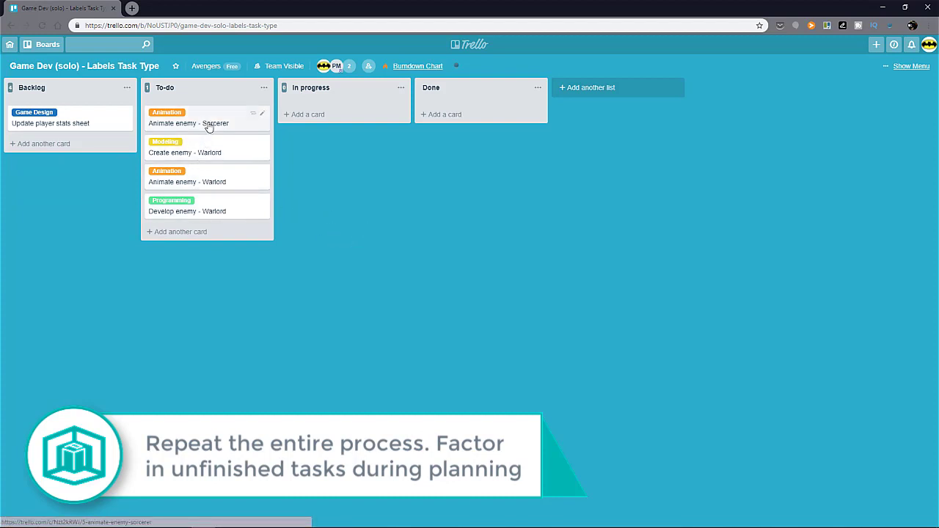
- Move the "Animate enemy - Sorcerer", "Create enemy - Warlord" and "Animate enemy - Warlord" cards to In progress, and the top card on to Done
drag(208, 127, 325, 121)
drag(224, 122, 352, 146)
drag(199, 122, 343, 178)
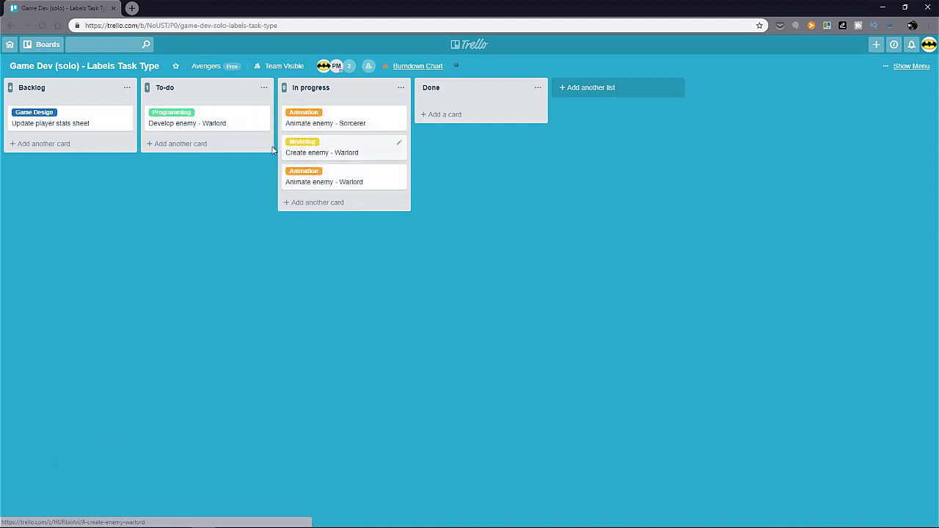
drag(344, 121, 464, 176)
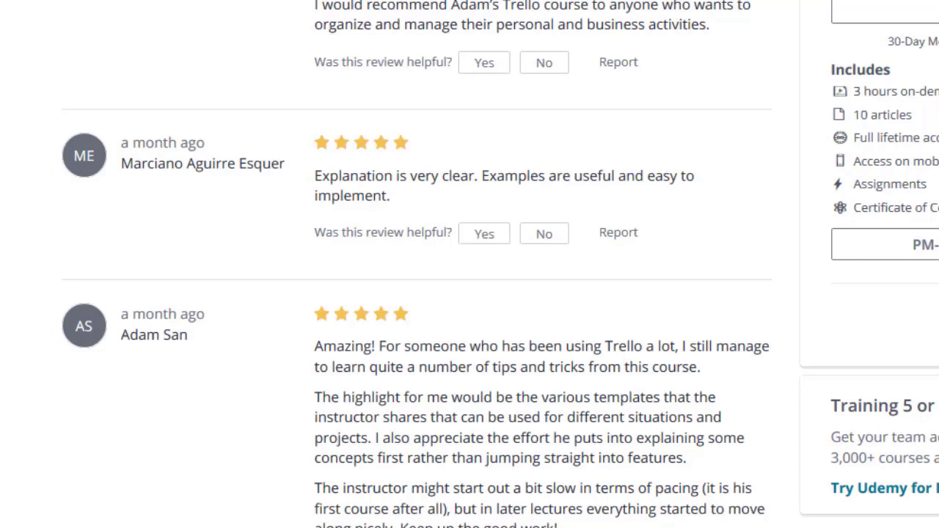
scroll(417, 264, down, 10)
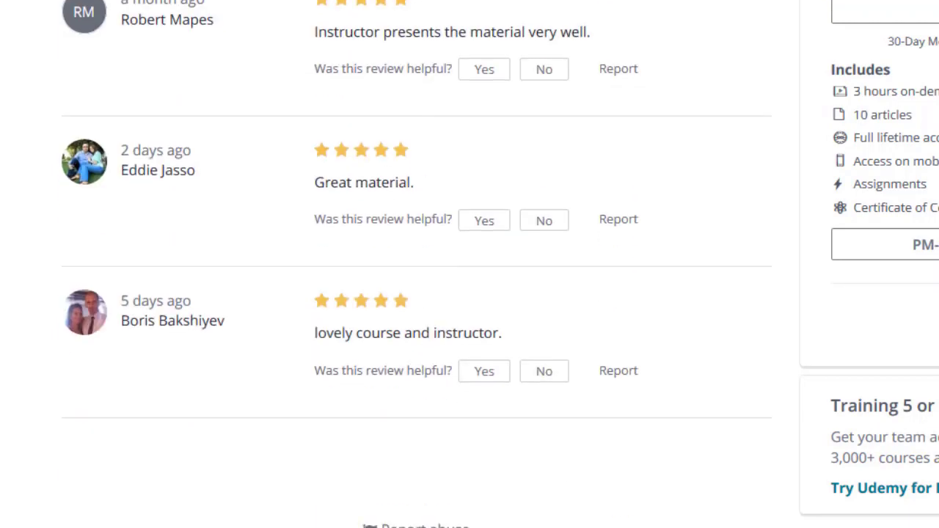